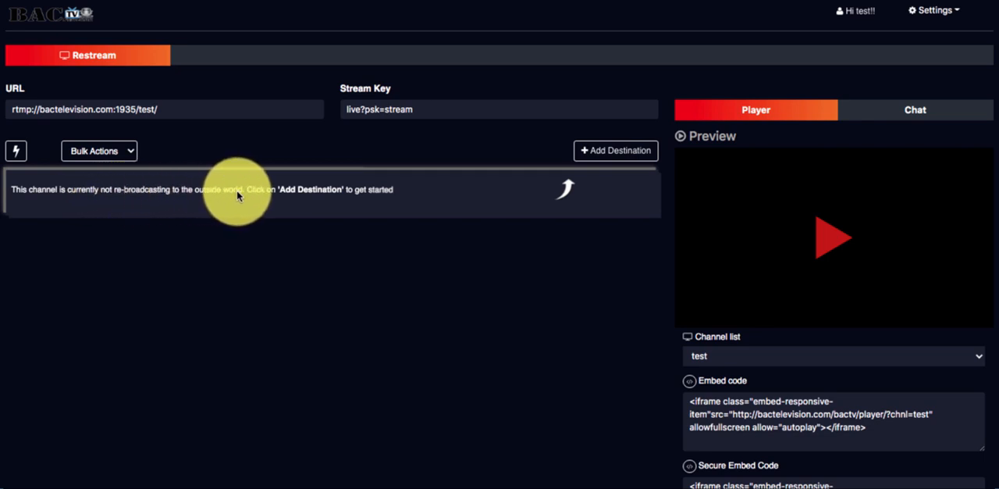
- Try to add YouTube as a Go live now destination using the BACTV Network Google account, and close the YouTube dialog
left_click(608, 150)
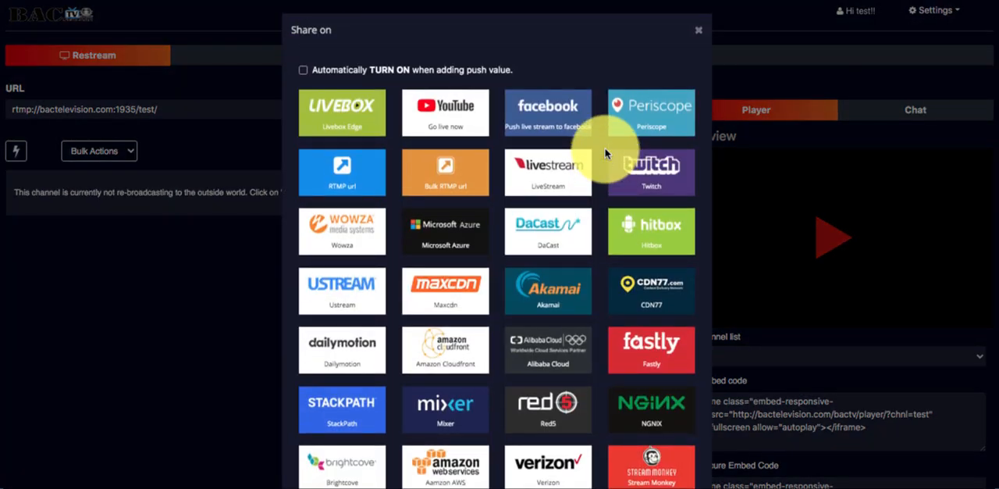
left_click(449, 127)
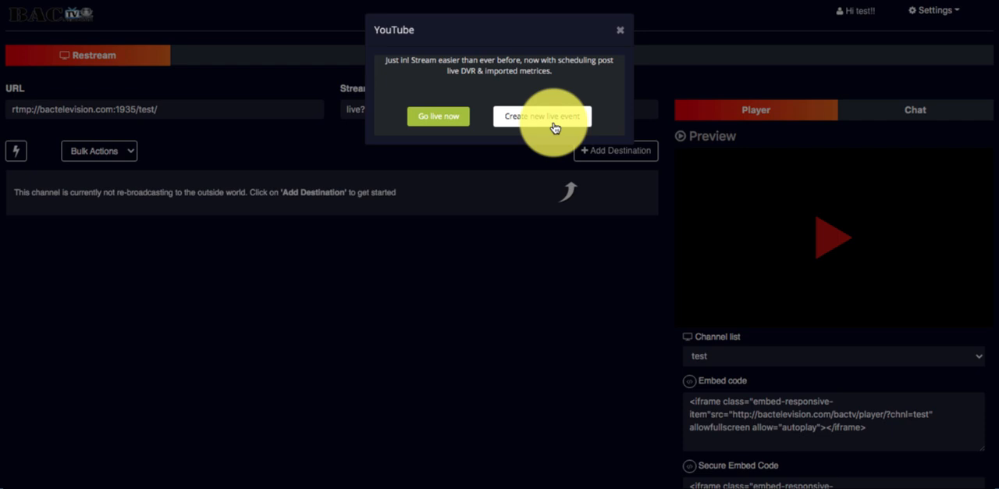
left_click(439, 118)
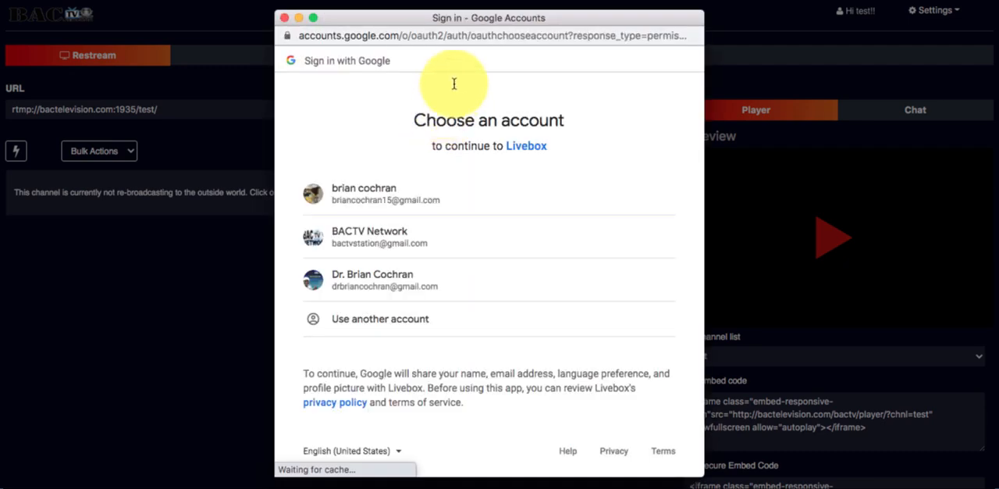
left_click(358, 245)
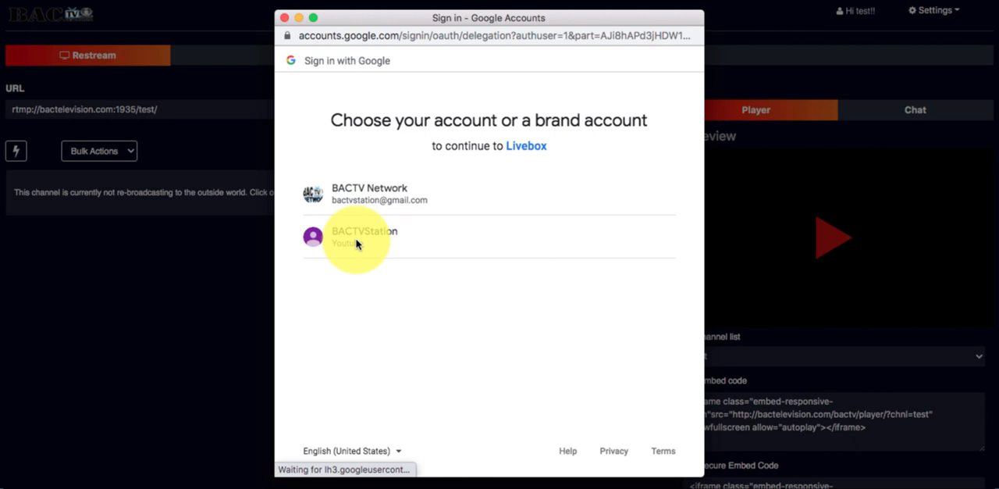
left_click(361, 199)
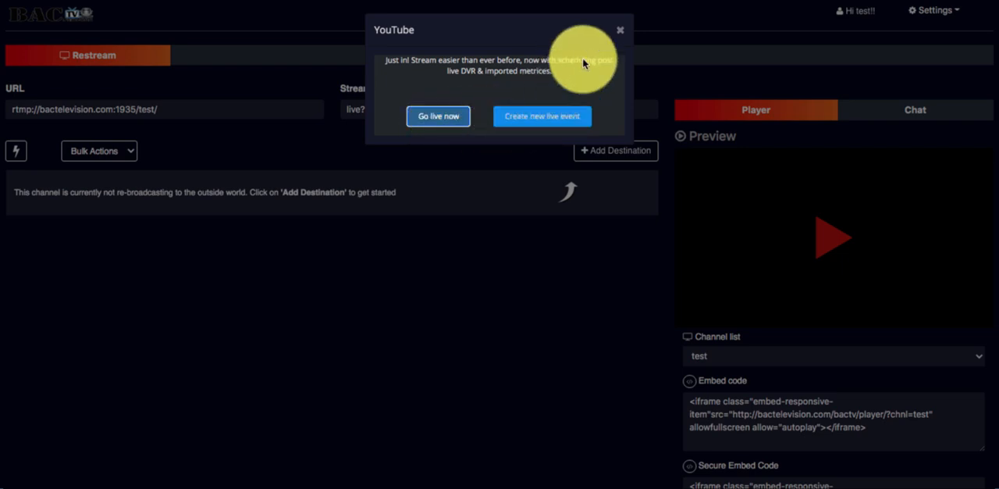
left_click(617, 30)
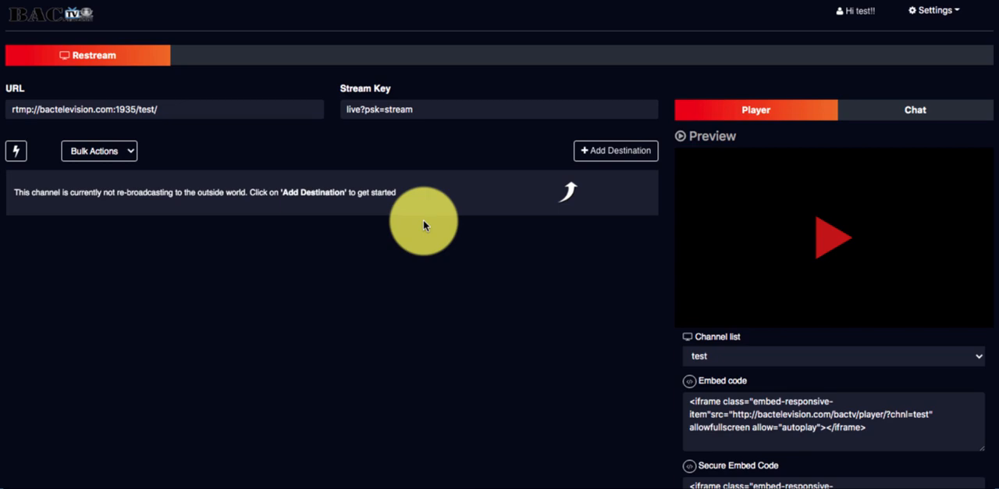
- Look up the Periscope destination form, switch to the Periscope website, open Producer and copy Source 1's server URL
left_click(605, 152)
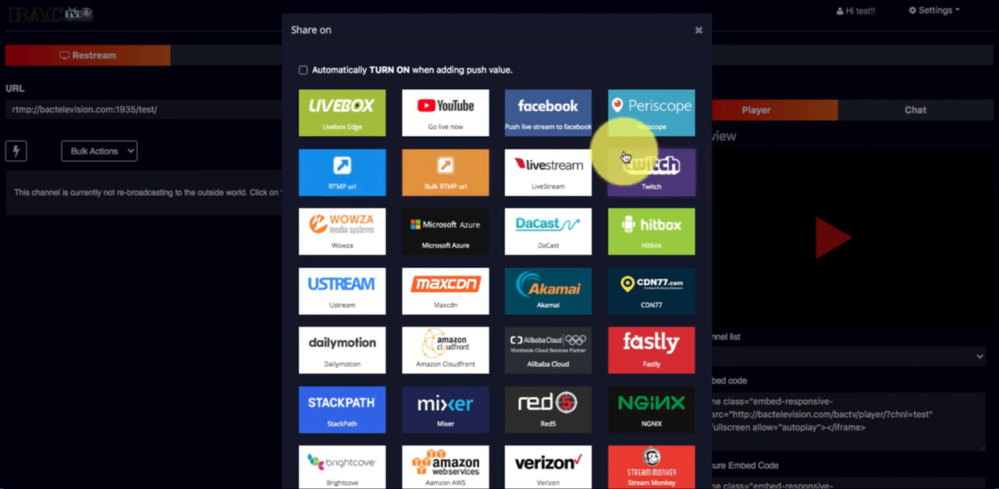
left_click(633, 125)
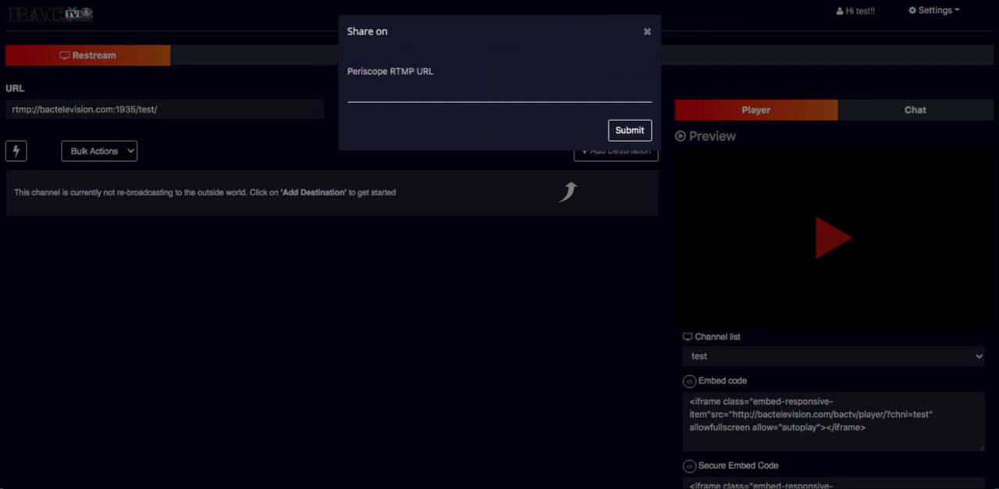
left_click(722, 0)
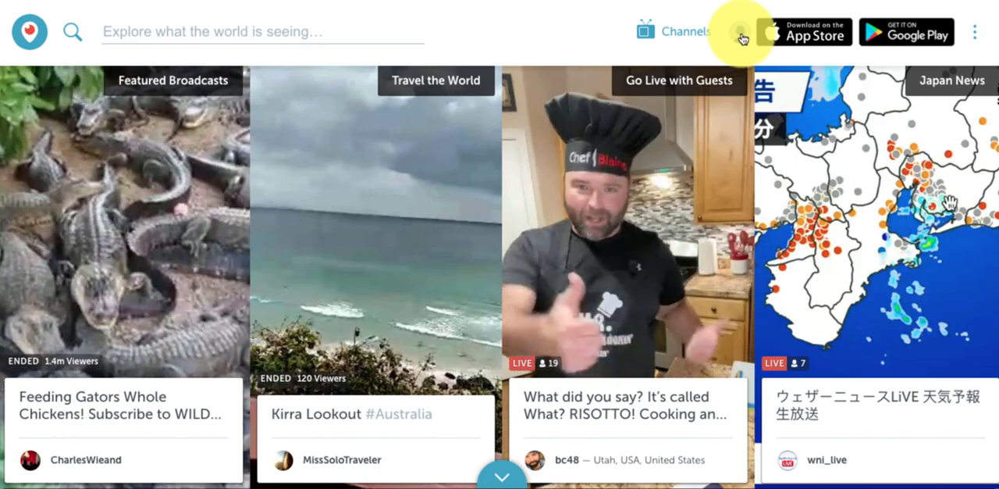
left_click(741, 36)
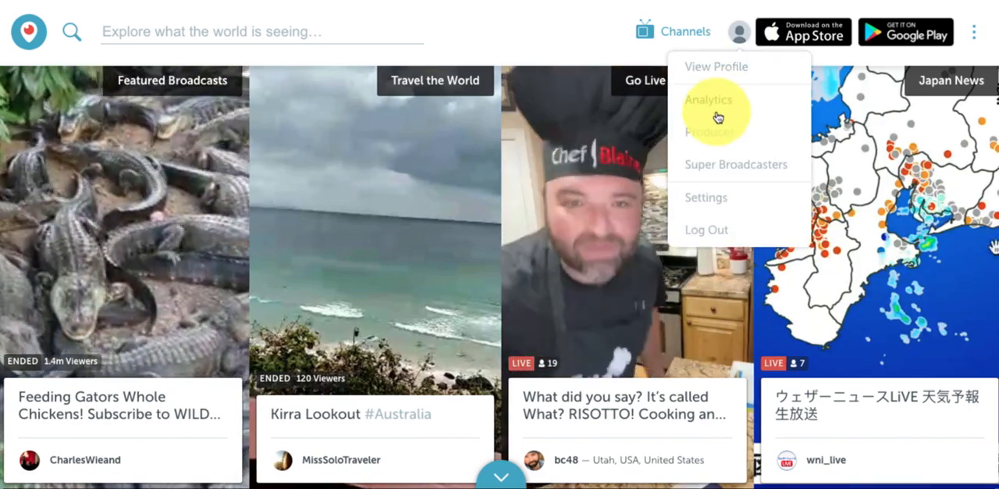
left_click(712, 134)
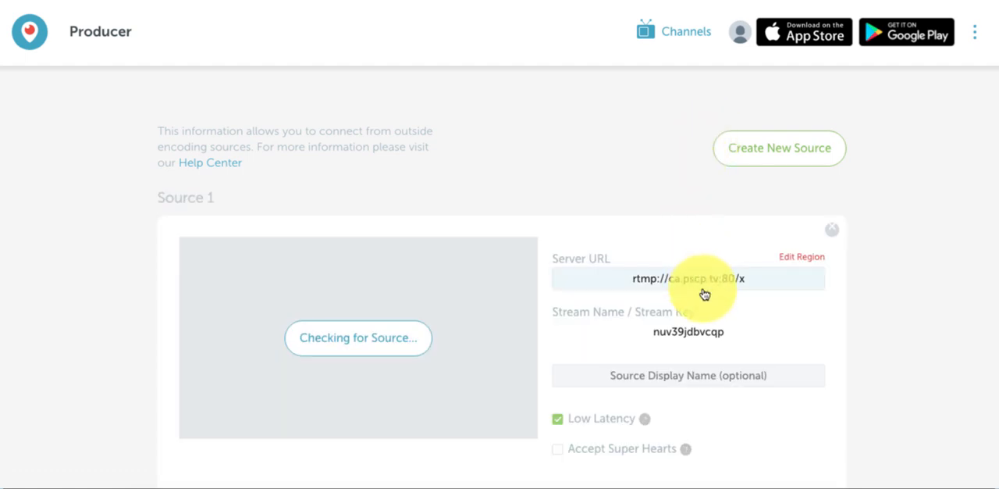
left_click(762, 285)
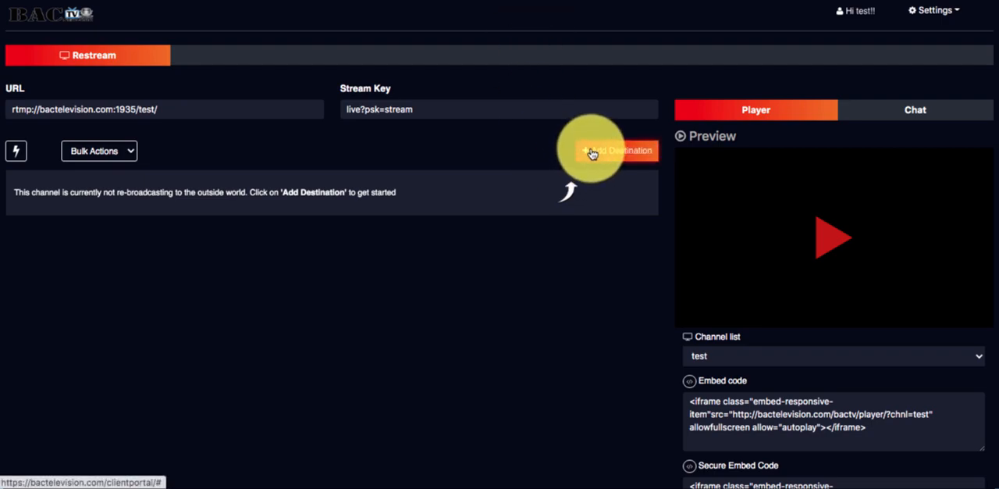
- Start a new Periscope destination in the restream portal and enter rtmp://ca.pscp.tv:80/x as its RTMP URL
left_click(592, 154)
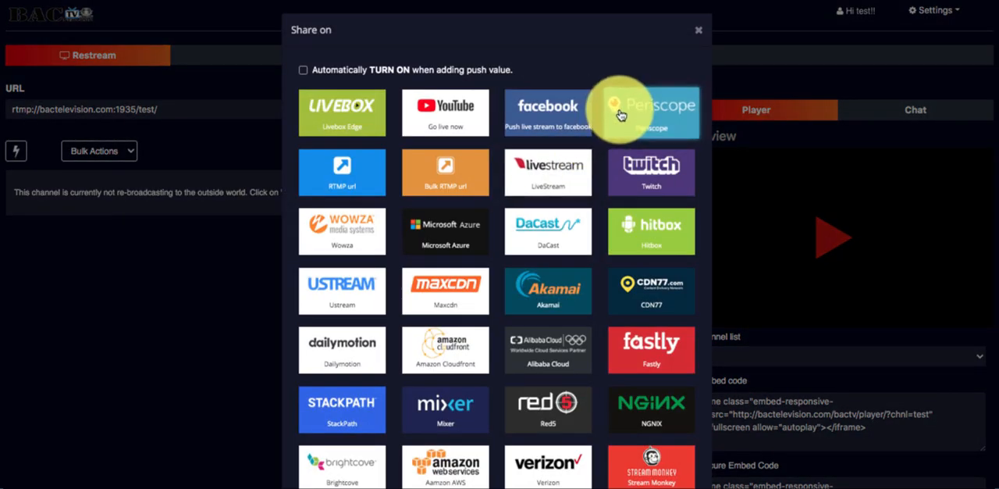
left_click(619, 108)
left_click(402, 91)
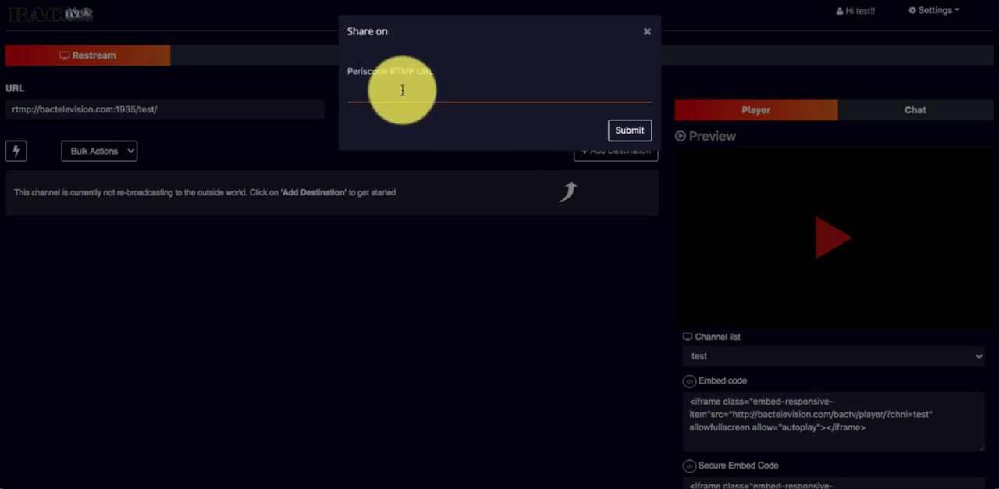
key("ctrl+v")
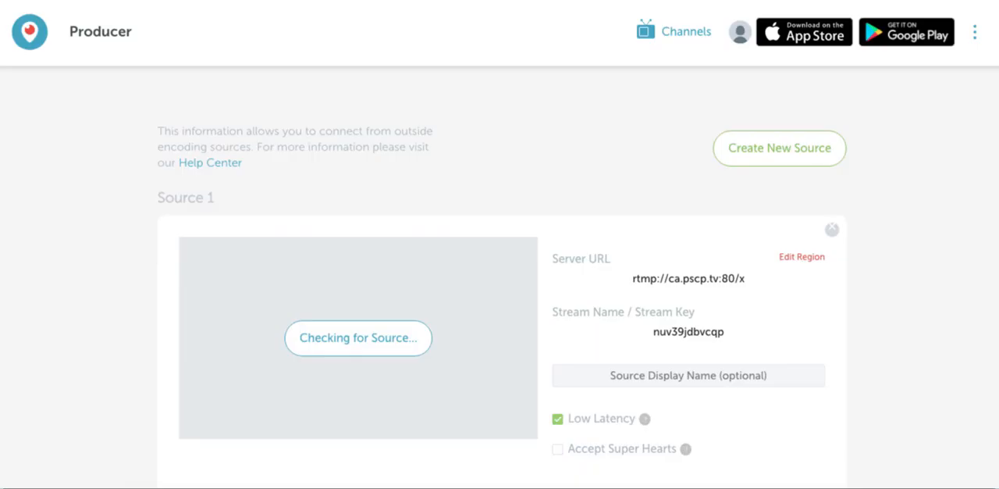
- Append a slash and Source 1's stream key from Periscope Producer to the RTMP URL, and submit the destination
left_click(718, 332)
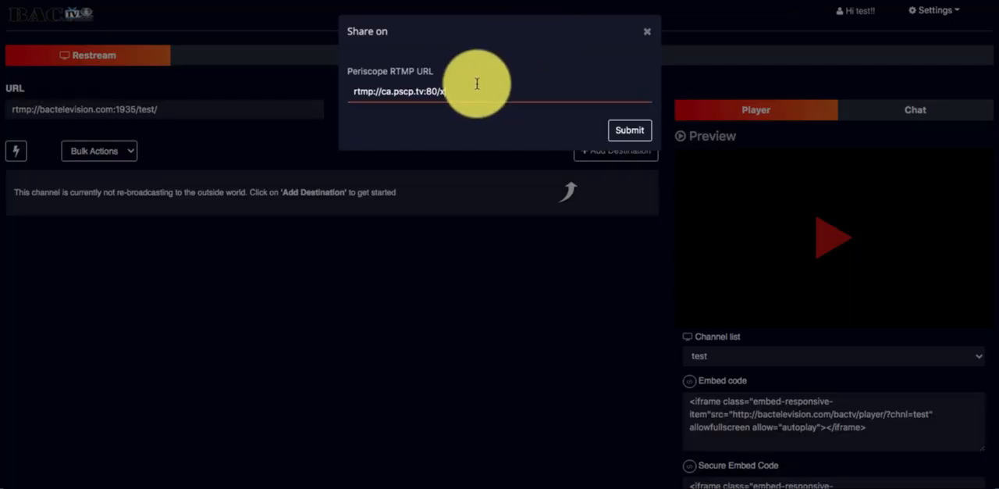
type("/")
key("ctrl+v")
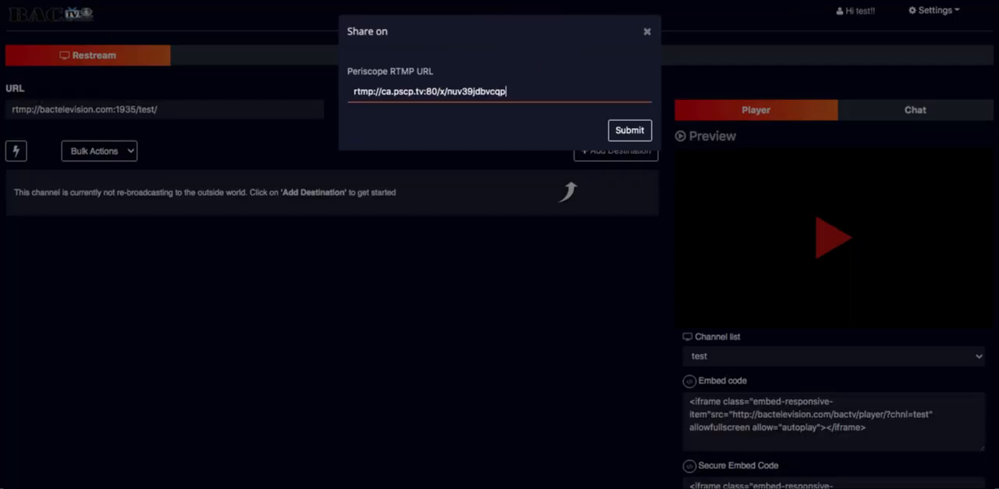
left_click(623, 137)
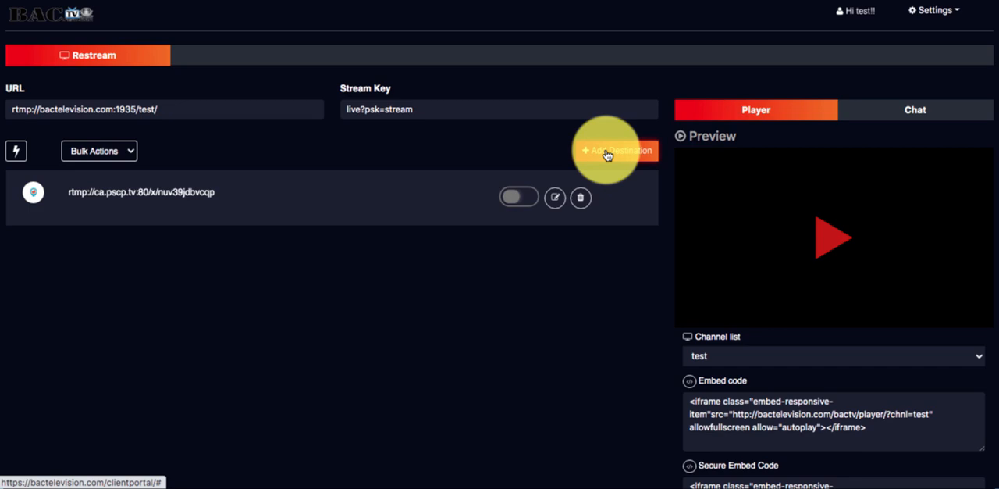
- Start adding an RTMP url destination, switch to YouTube Studio and open the Go live page from the BACTV Network channel
left_click(606, 154)
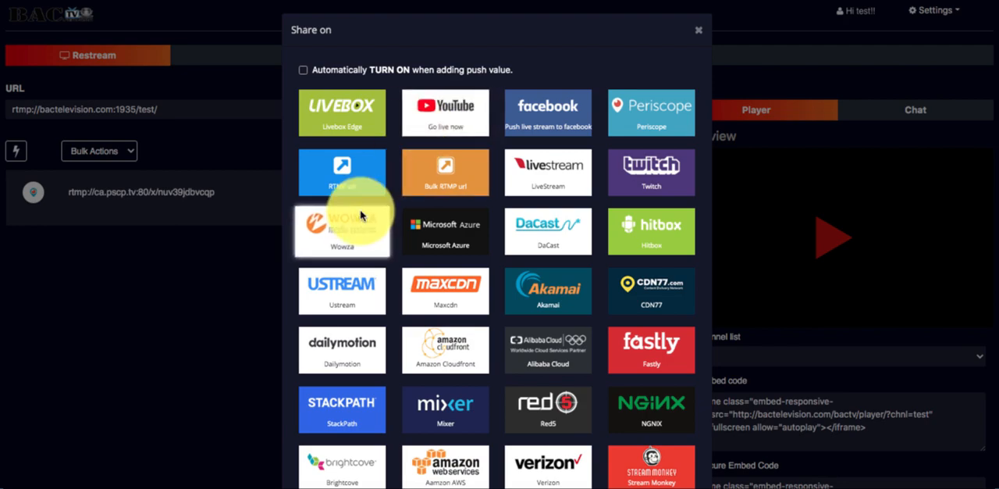
left_click(349, 185)
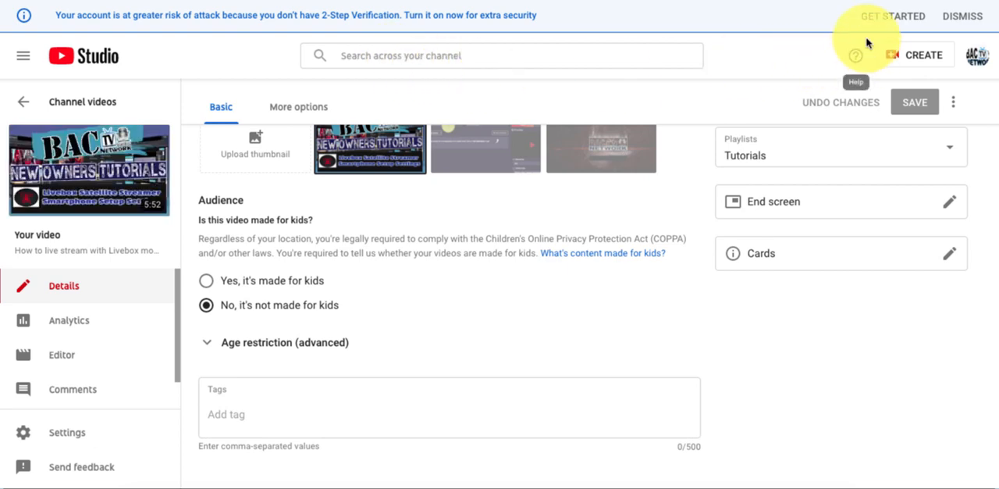
left_click(70, 61)
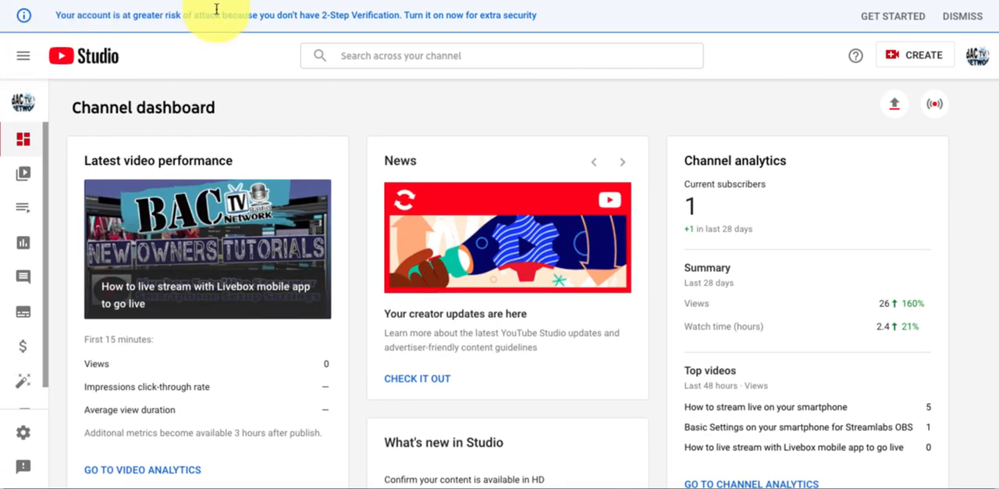
left_click(22, 56)
left_click(62, 119)
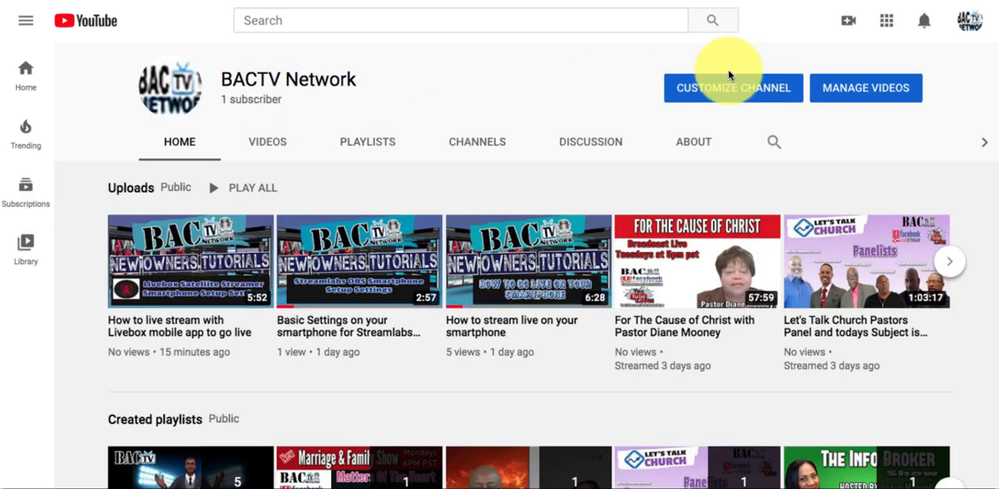
left_click(849, 23)
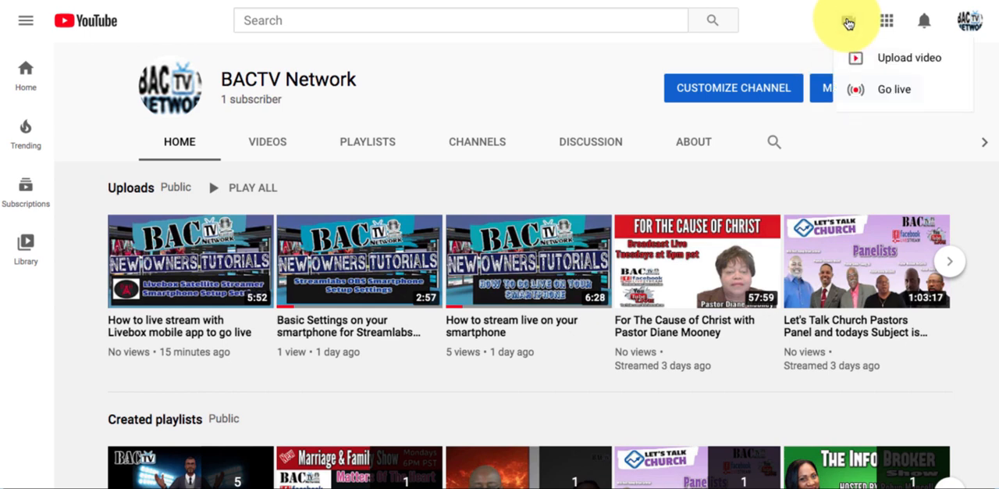
left_click(882, 93)
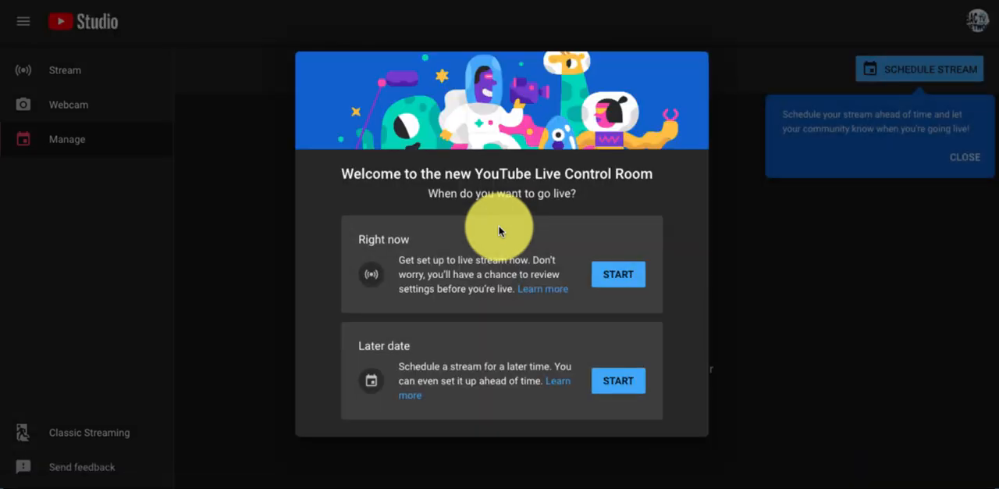
- Choose to go live right now with the built-in webcam and look over the webcam stream info form
left_click(597, 275)
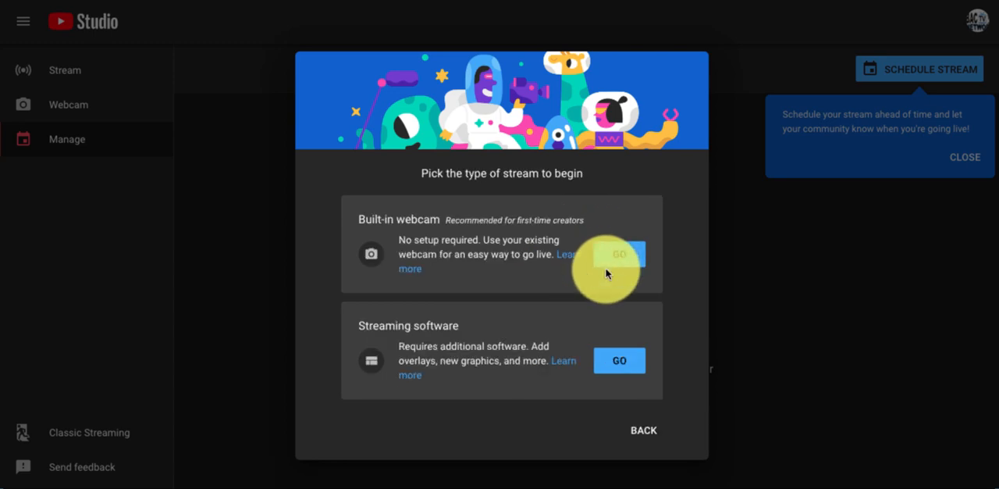
left_click(610, 252)
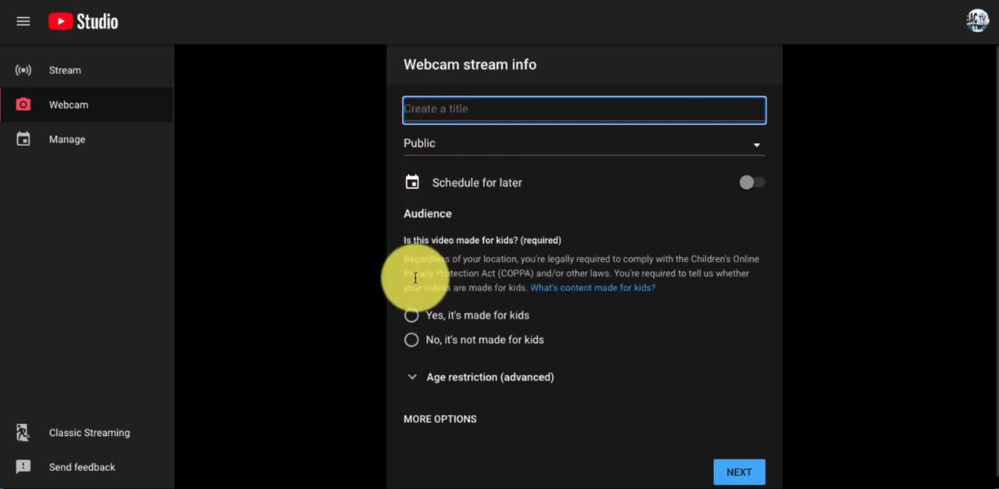
scroll(413, 275, "down", 1)
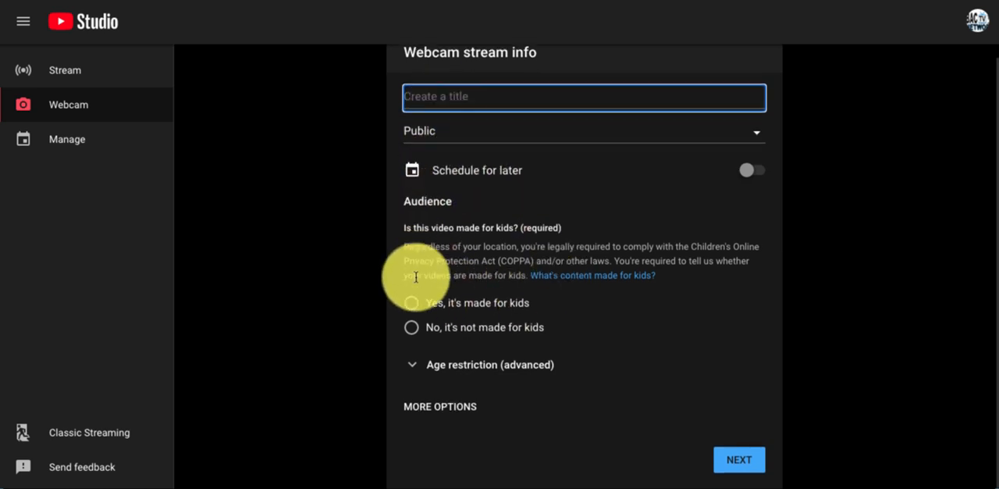
- Open the Stream section, review the live stream's title, privacy, category and audience fields, and close the edit form
left_click(69, 75)
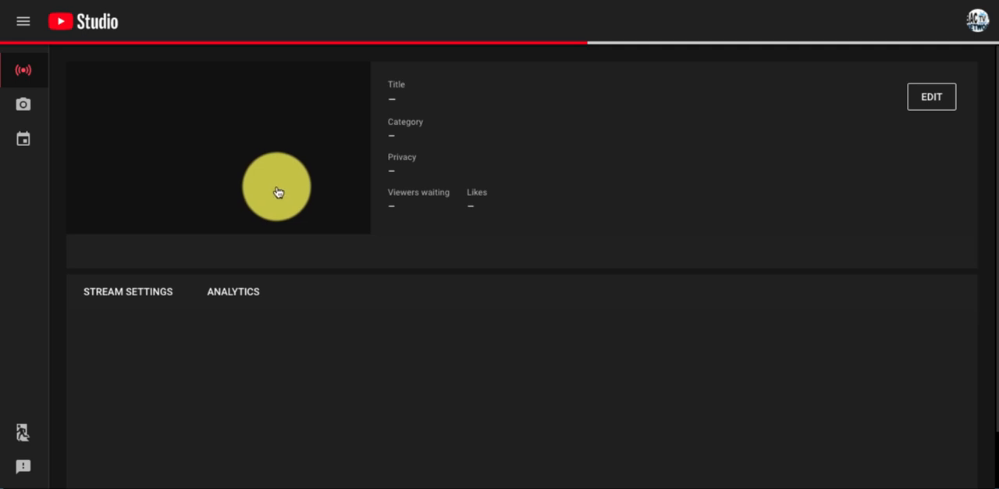
scroll(376, 236, "down", 1)
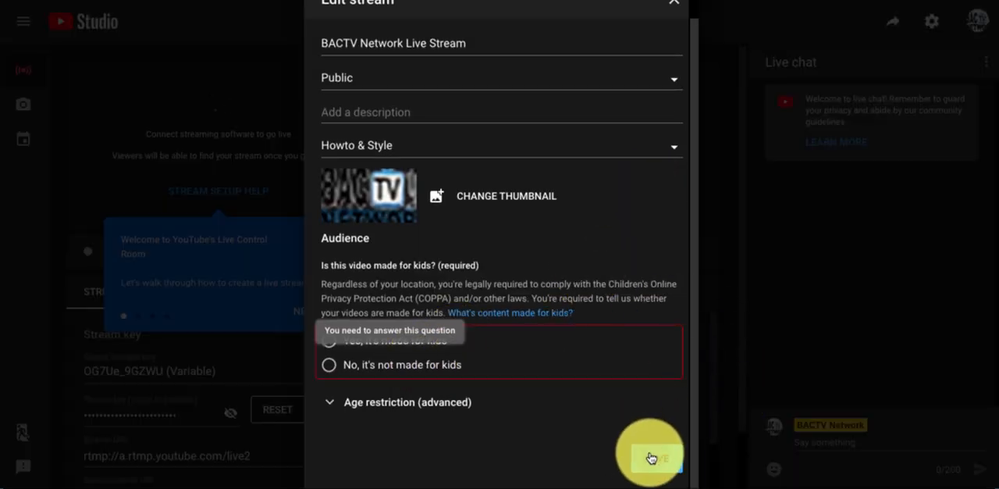
scroll(376, 414, "up", 1)
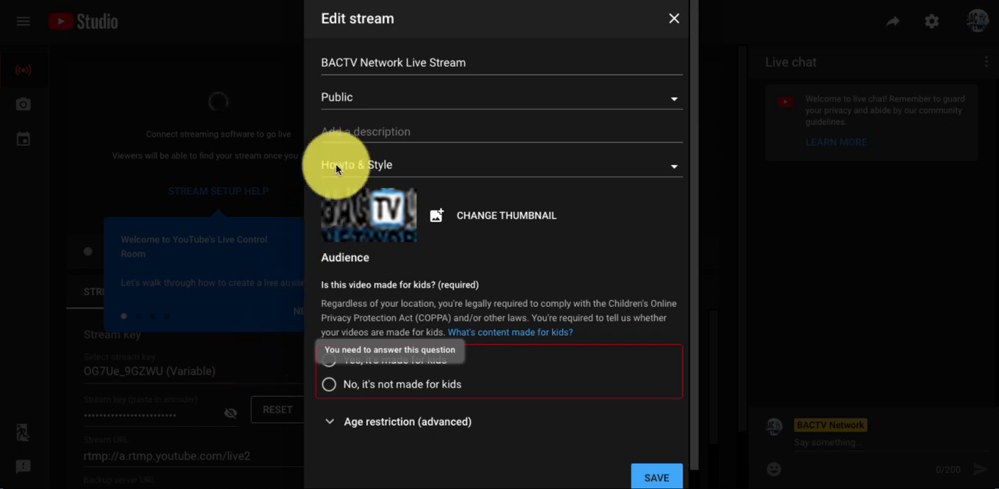
scroll(352, 78, "down", 1)
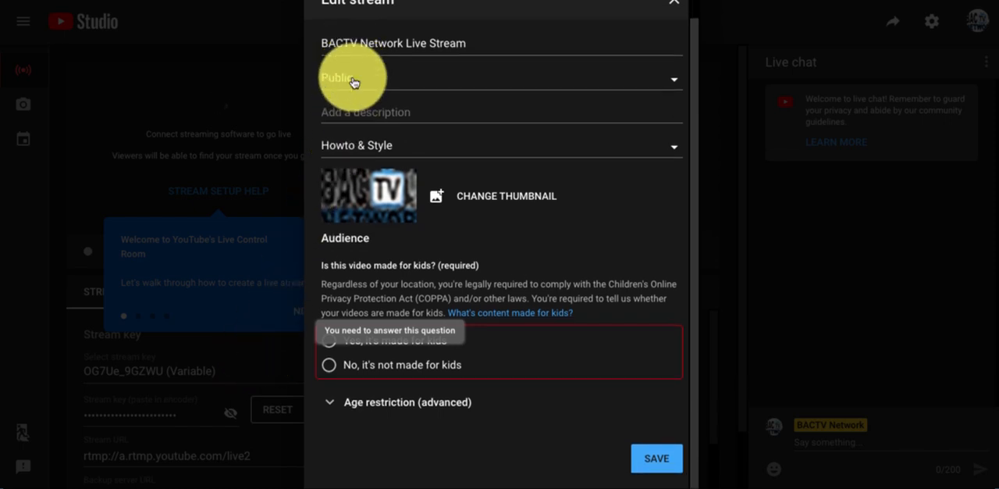
scroll(352, 81, "up", 1)
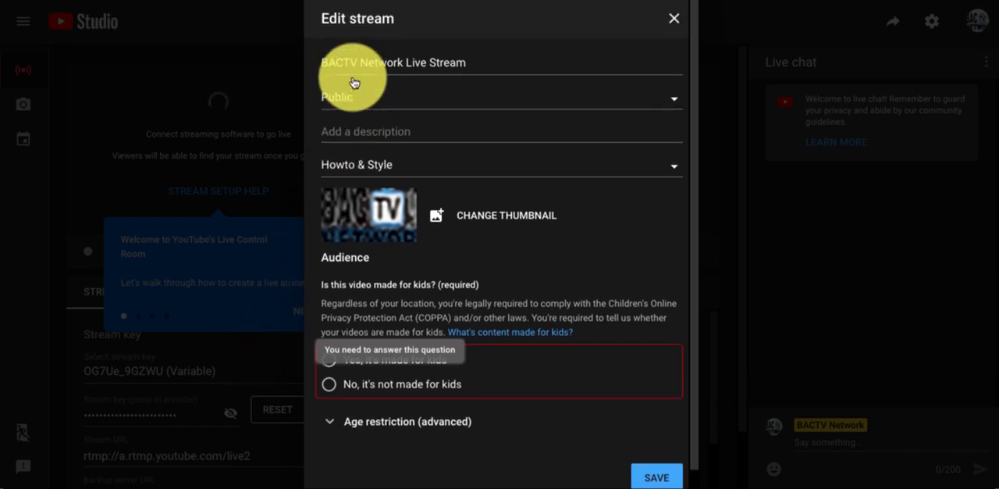
left_click(675, 21)
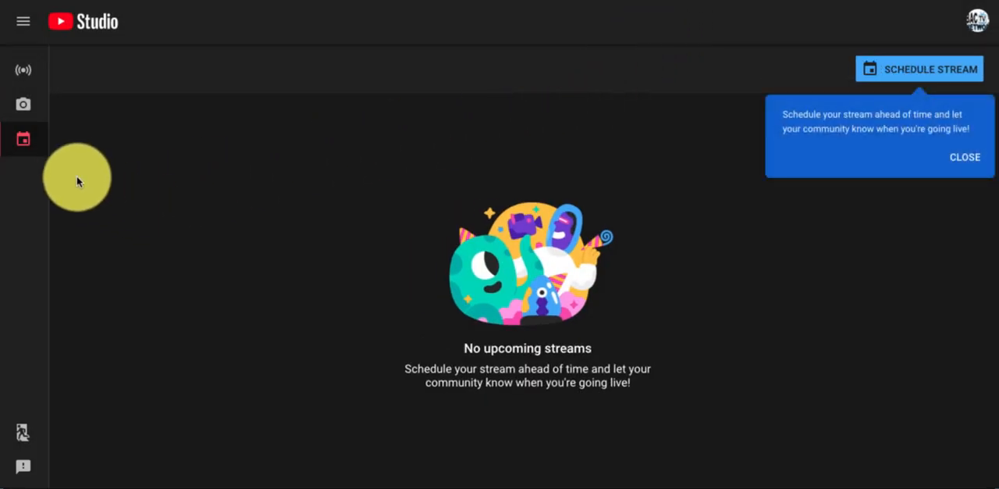
- Return to the Stream section, mark the BACTV Network Live Stream as not made for kids, and save the stream details
left_click(24, 75)
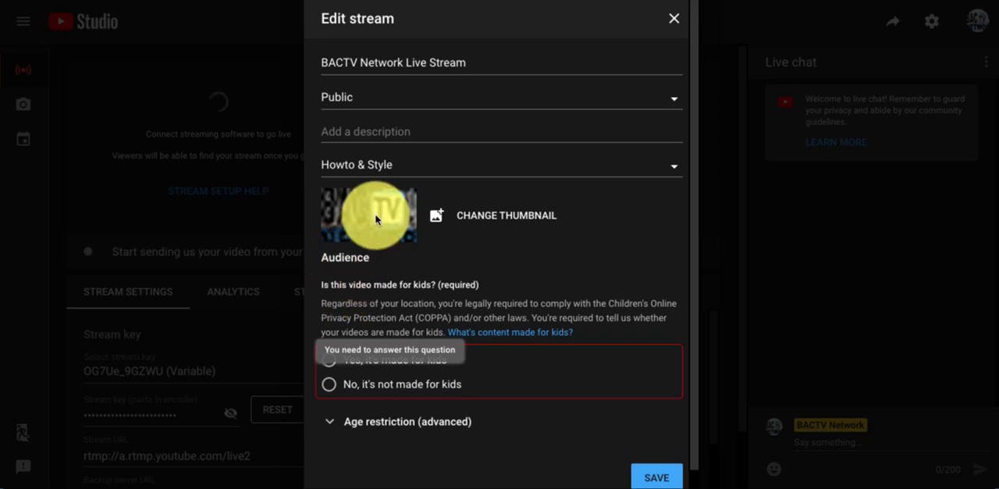
left_click(662, 474)
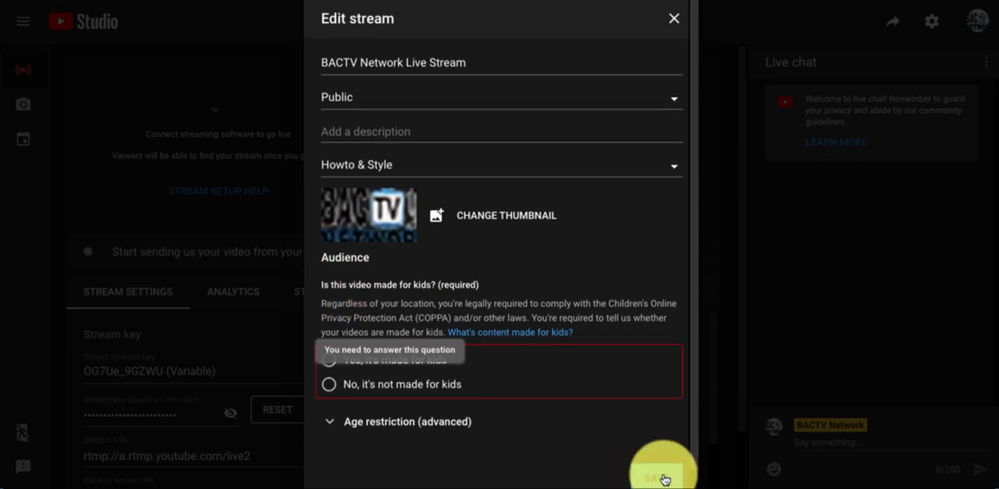
left_click(330, 384)
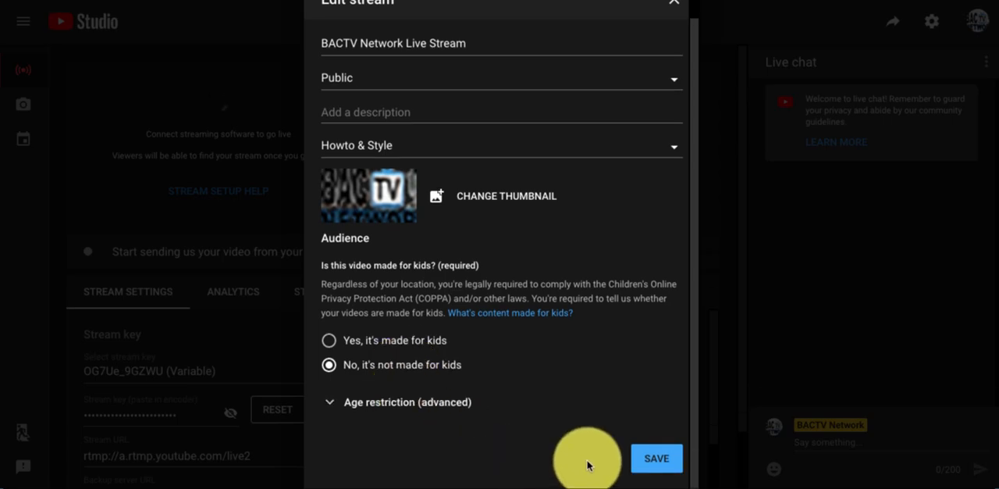
left_click(652, 460)
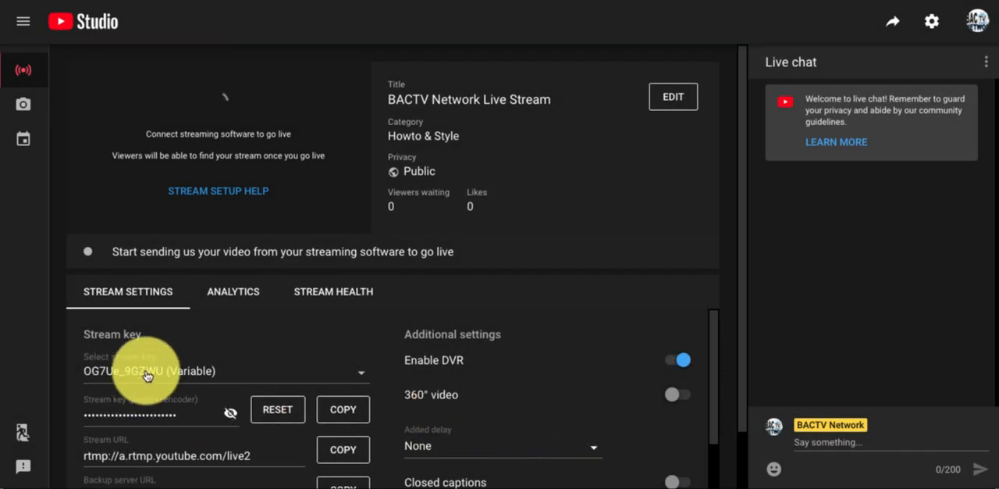
- Copy YouTube's stream URL rtmp://a.rtmp.youtube.com/live2 into the RTMP URL of the new BACTV destination and append a slash
scroll(163, 377, "down", 2)
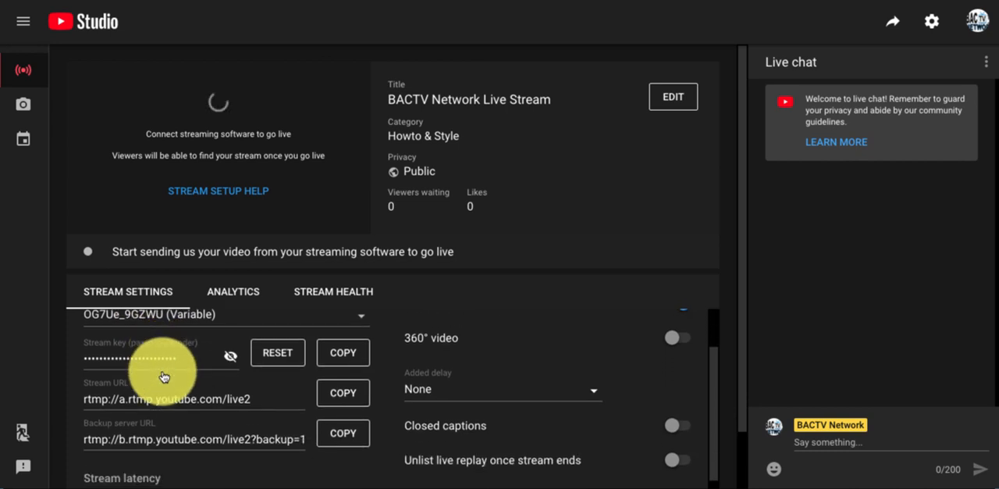
scroll(163, 376, "up", 1)
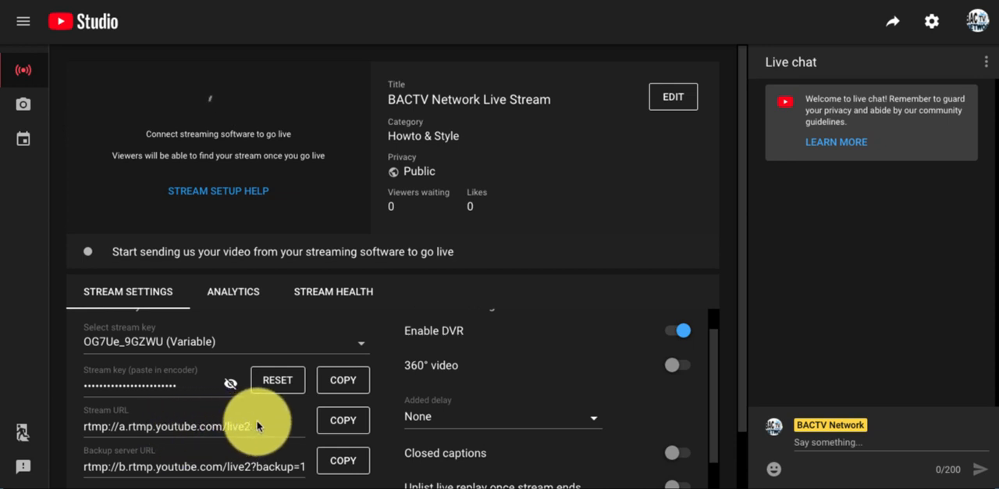
scroll(258, 426, "up", 1)
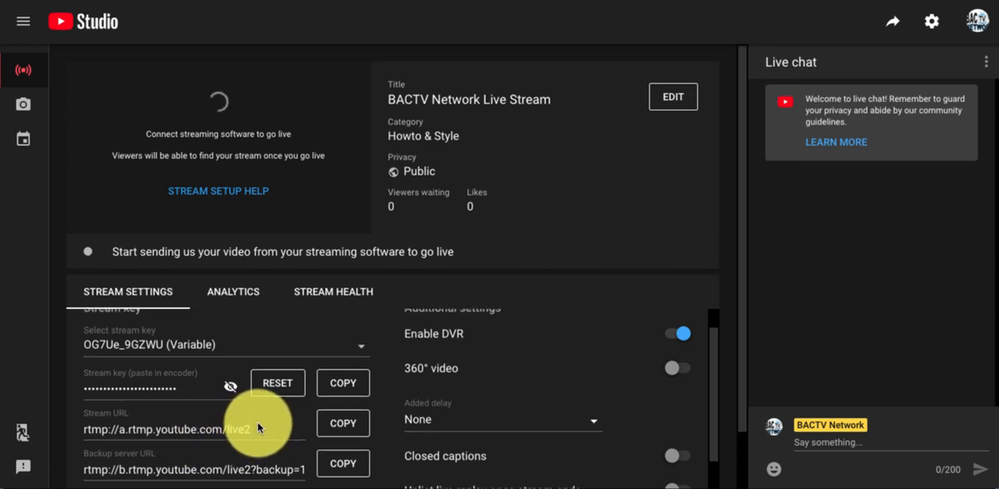
left_click(328, 424)
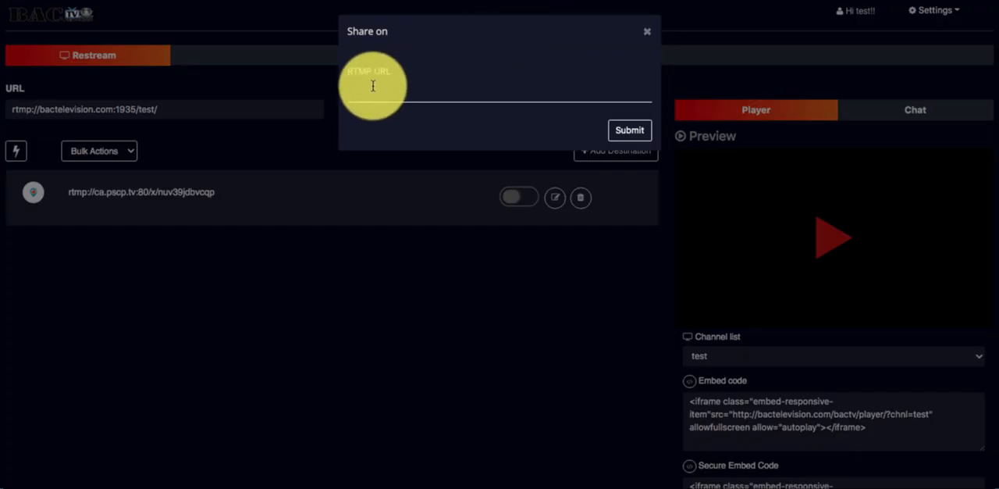
left_click(367, 92)
key("ctrl+v")
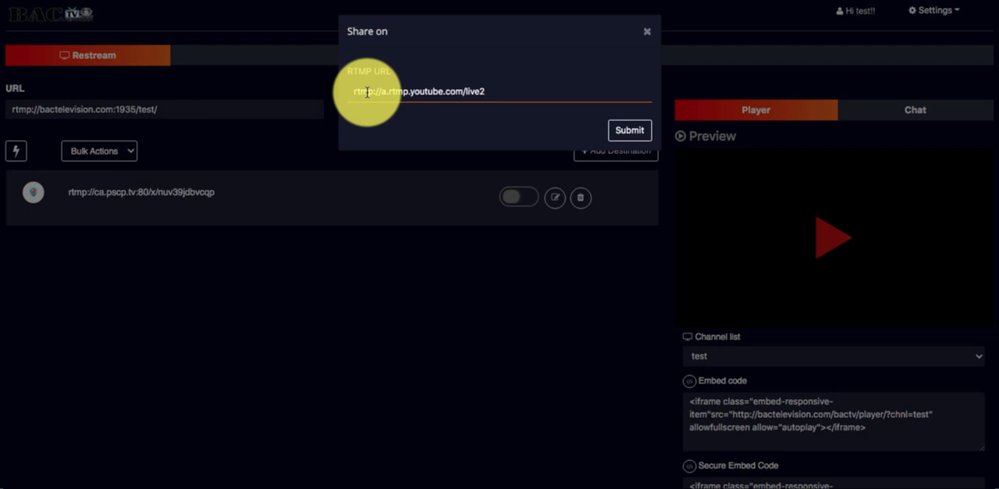
type("/")
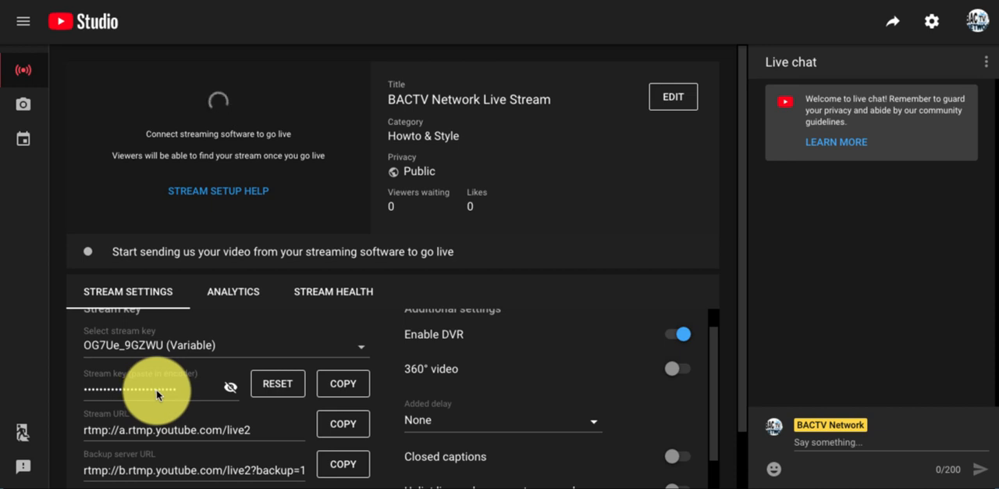
- Copy the stream key from YouTube Studio, append it to the destination's RTMP URL after the slash, and submit the destination
left_click(341, 386)
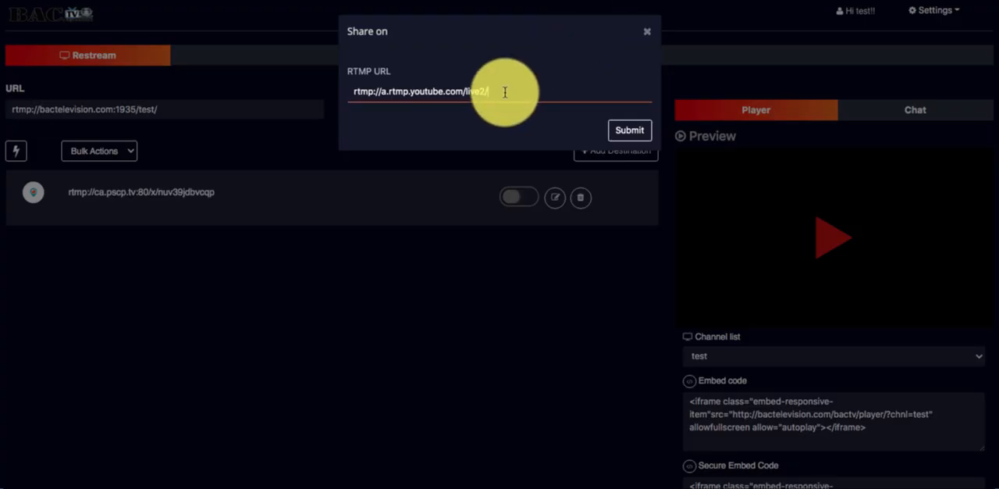
key("ctrl+v")
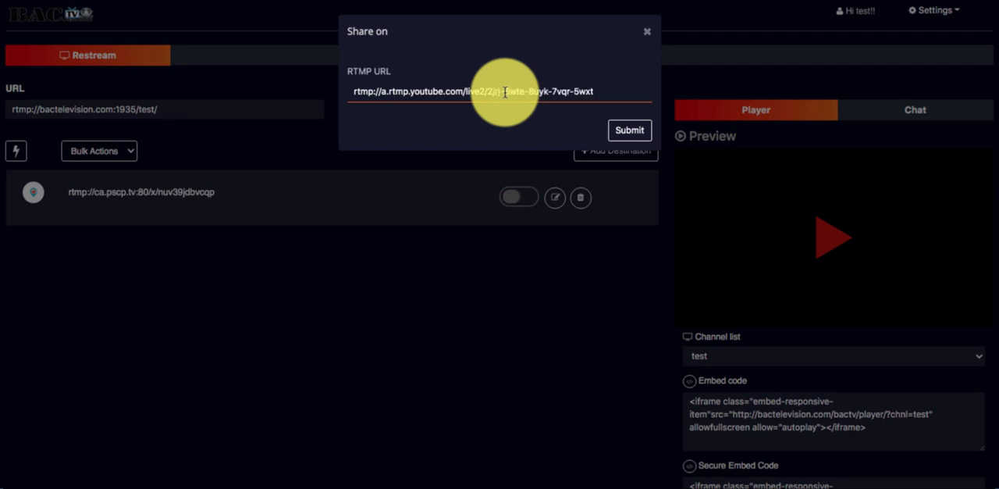
left_click(618, 128)
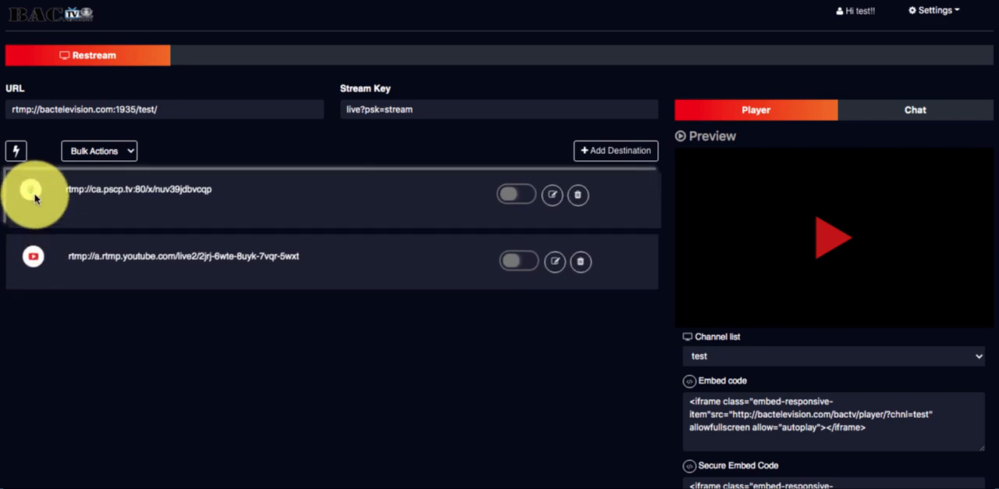
- Look over the platforms available for a new destination and close the selection without adding one
left_click(591, 151)
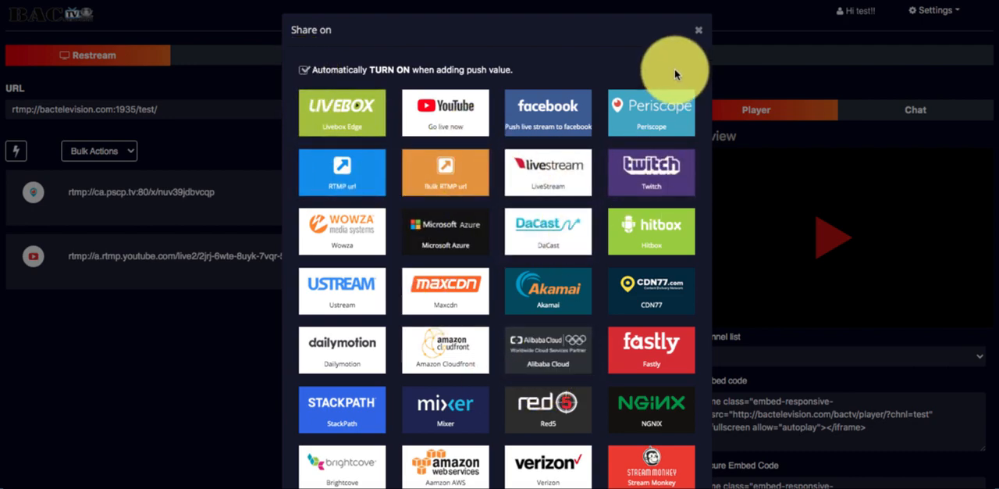
left_click(697, 37)
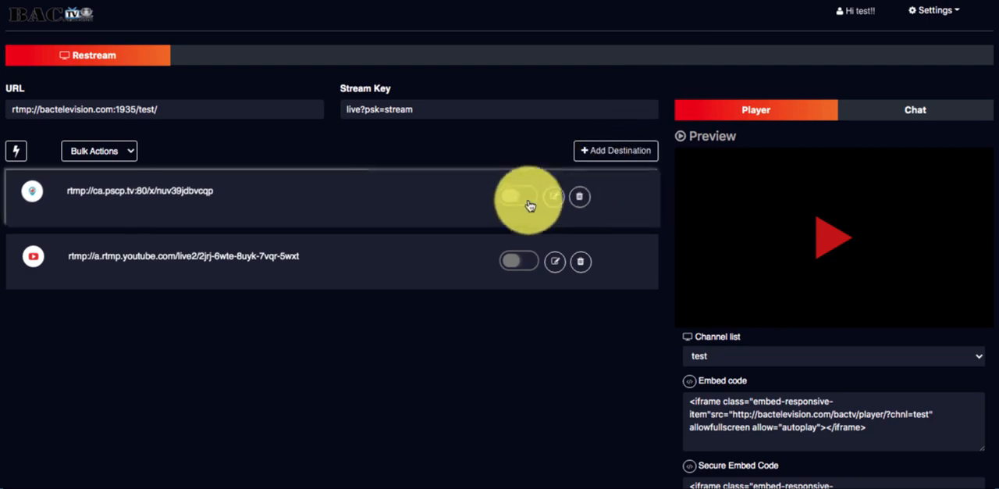
- Turn on the Periscope and YouTube destinations and try to play the test channel's preview
left_click(509, 197)
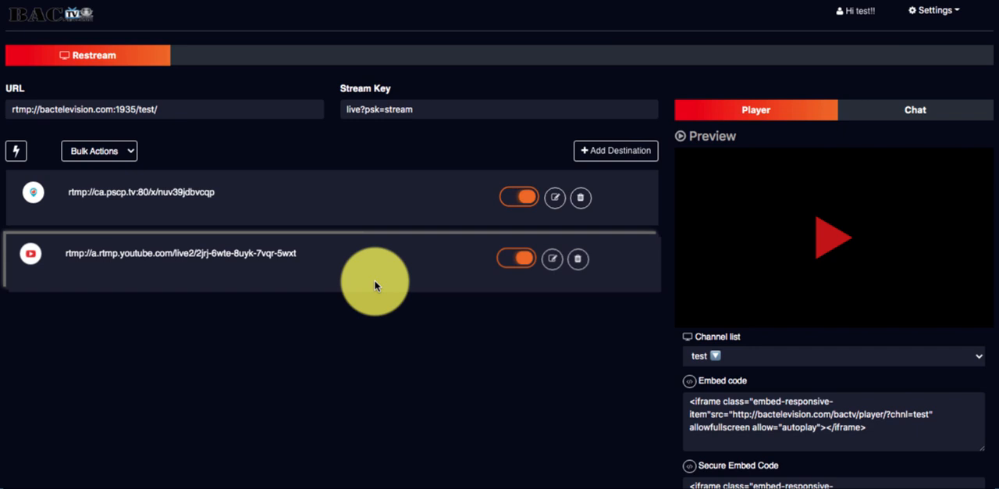
left_click_drag(375, 286, 484, 281)
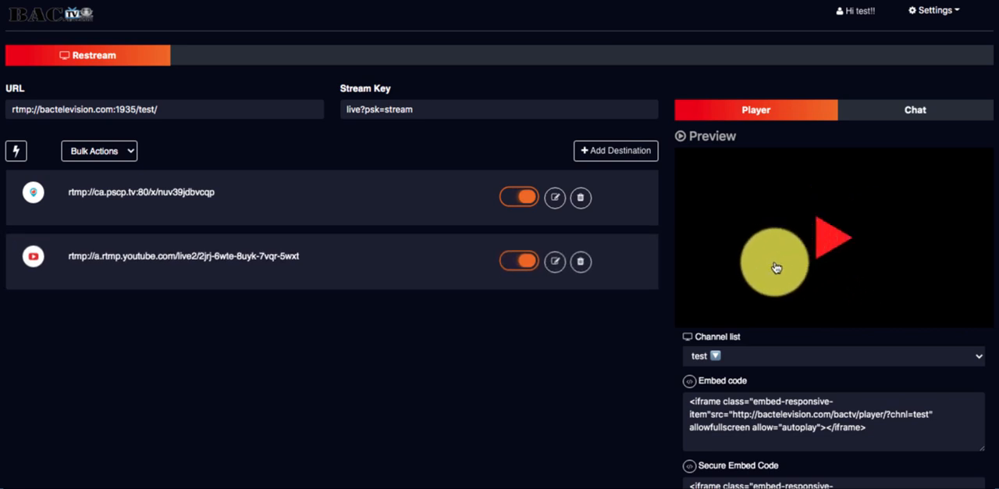
left_click(845, 246)
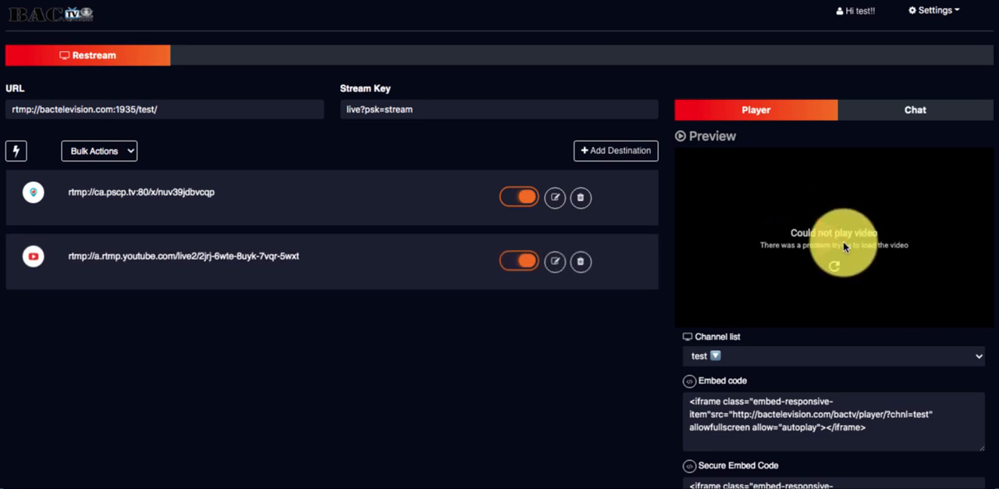